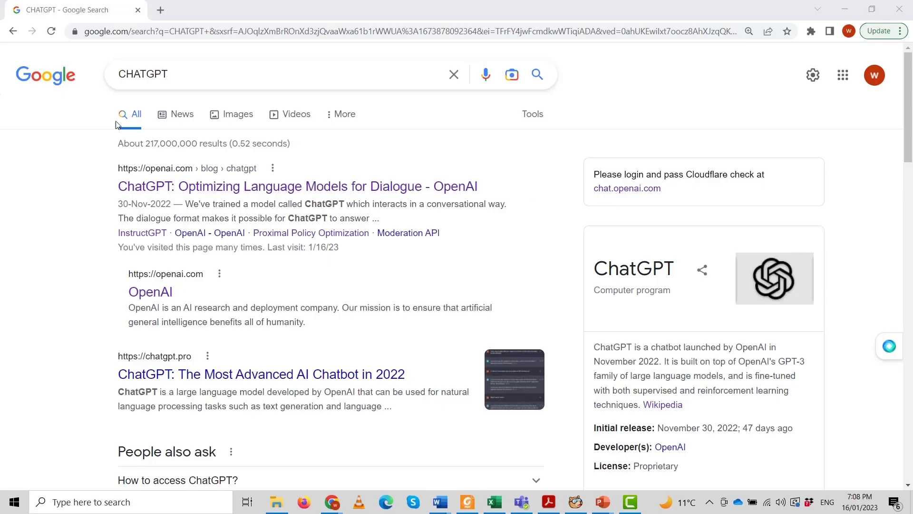
# - Open the OpenAI blog post 'ChatGPT: Optimizing Language Models for Dialogue' from the search results
pyautogui.click(202, 187)
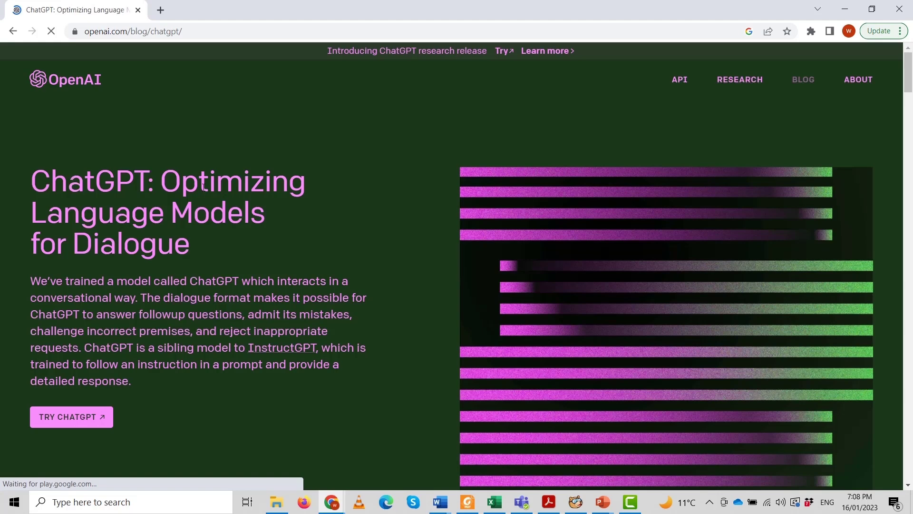
pyautogui.scroll(-1, 81, 280)
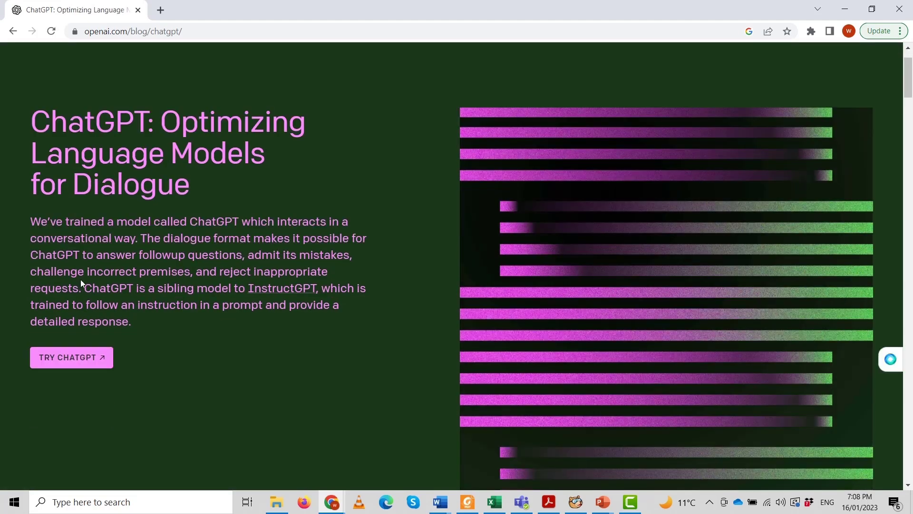
pyautogui.scroll(1, 81, 279)
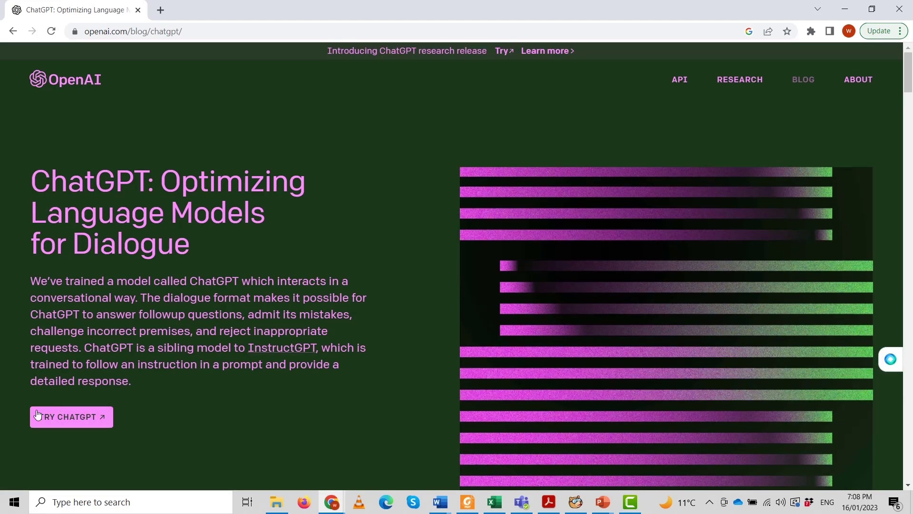
# - Go from the blog post to the ChatGPT site to try it
pyautogui.click(66, 424)
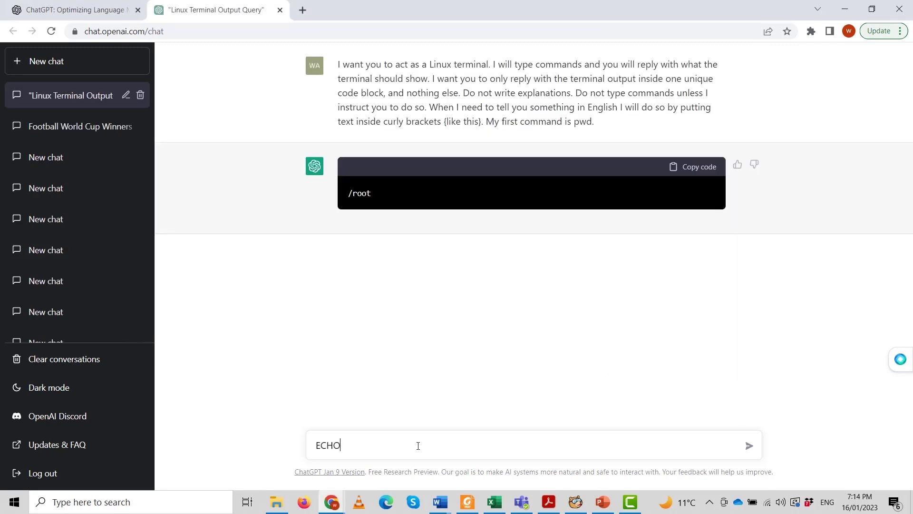
# - Correct the command to echo "Obama", send it, and reload the page after the error
pyautogui.press('BackSpace')
pyautogui.press('BackSpace')
pyautogui.write('&AMA')
pyautogui.press('BackSpace')
pyautogui.press('BackSpace')
pyautogui.press('BackSpace')
pyautogui.press('BackSpace')
pyautogui.write('bAM')
pyautogui.press('BackSpace')
pyautogui.press('BackSpace')
pyautogui.write('am')
pyautogui.press('Return')
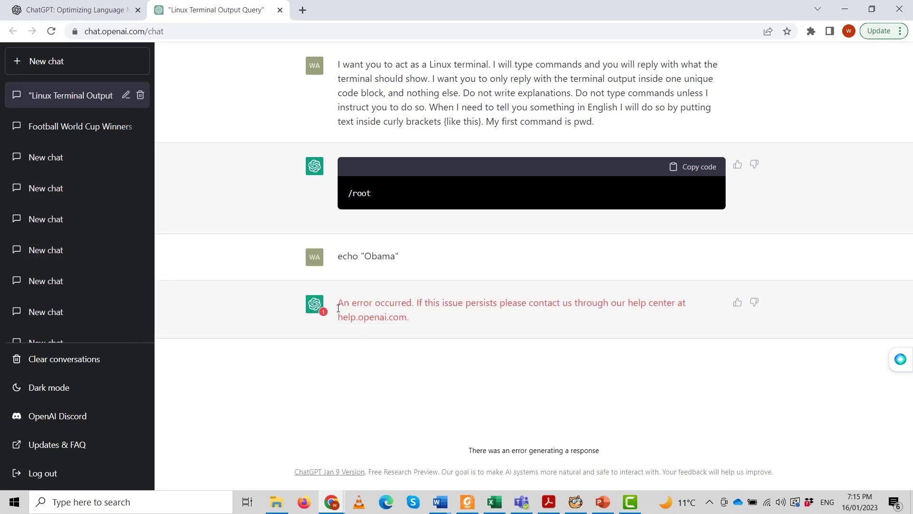
pyautogui.click(51, 33)
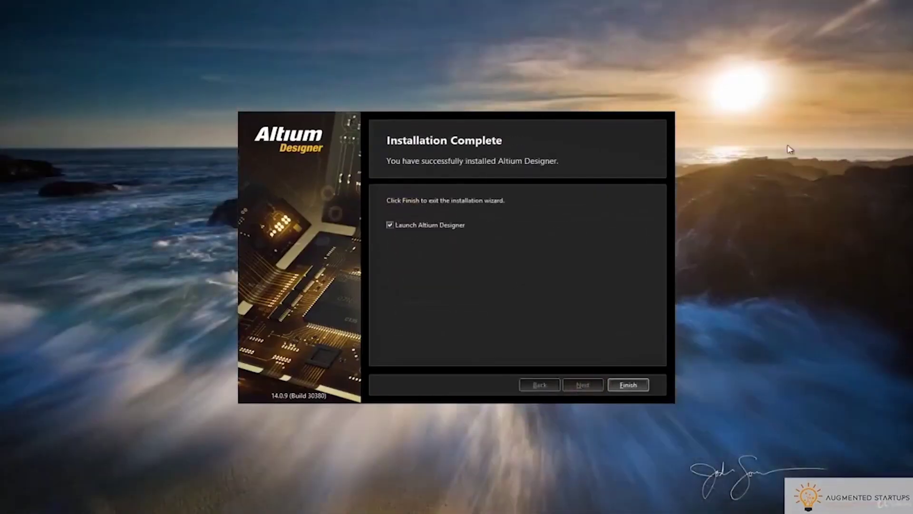
# - Finish the Altium Designer install and rotate the chip footprint in 3D view
pyautogui.click(628, 384)
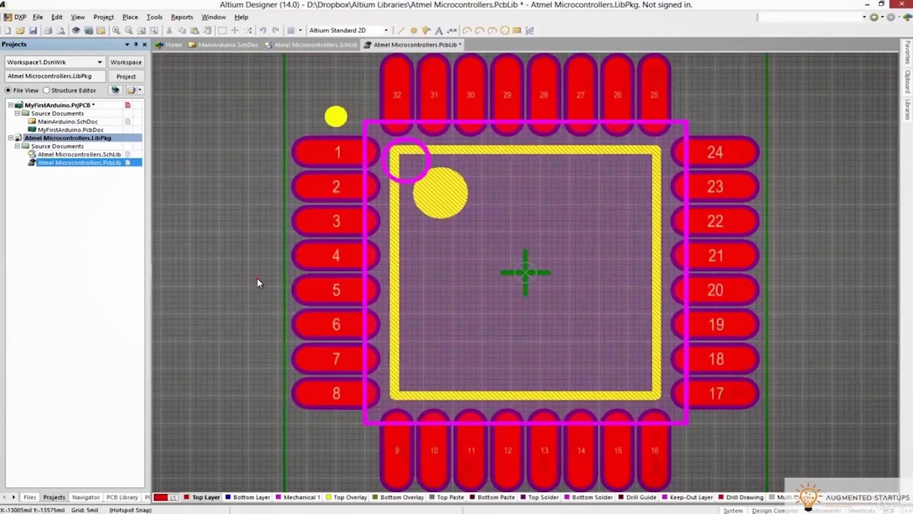
pyautogui.press('pagedown')
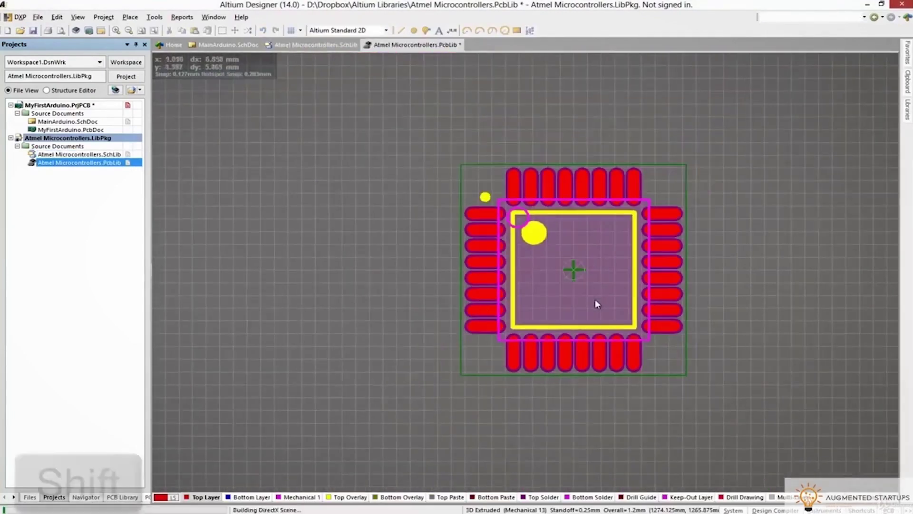
pyautogui.press('3')
pyautogui.moveTo(540, 351); pyautogui.dragTo(542, 190)
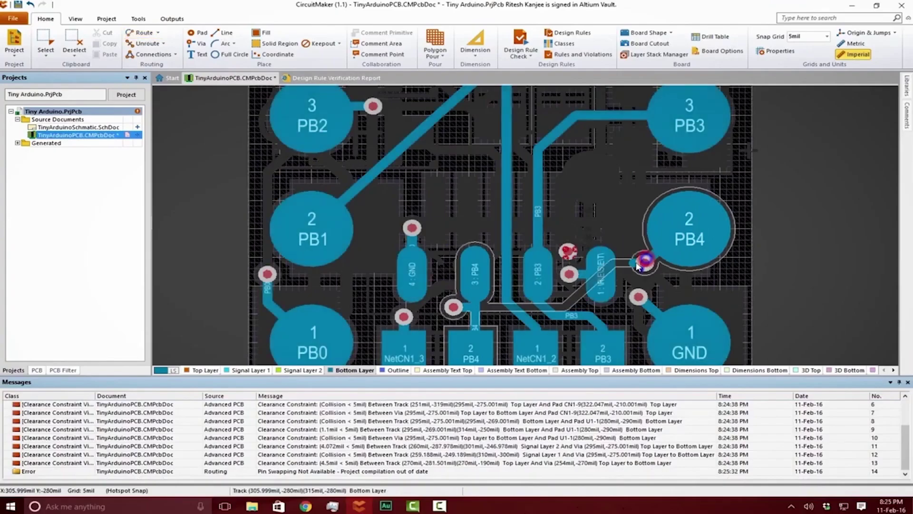
pyautogui.scroll(3, 699, 271)
pyautogui.scroll(-3, 699, 271)
pyautogui.scroll(3, 531, 221)
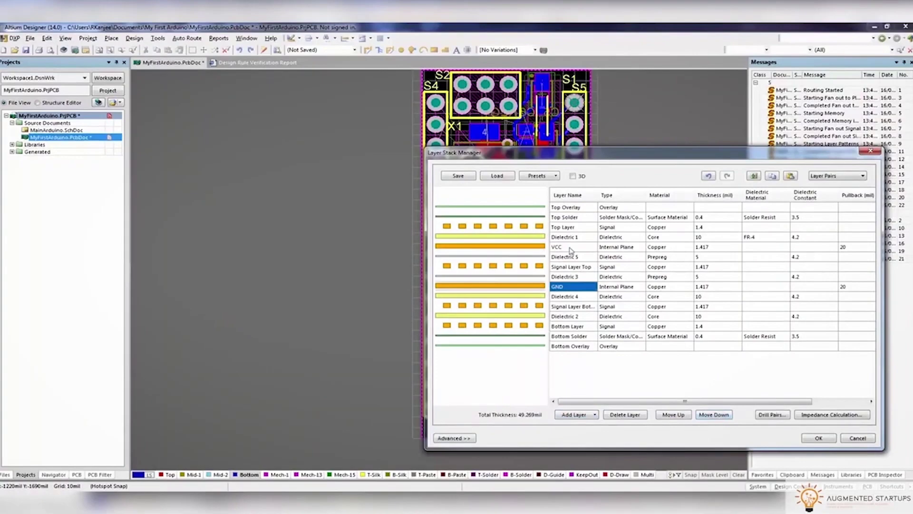
# - Move GND one layer down, then route and length-tune the D8 track from pad 11
pyautogui.click(714, 414)
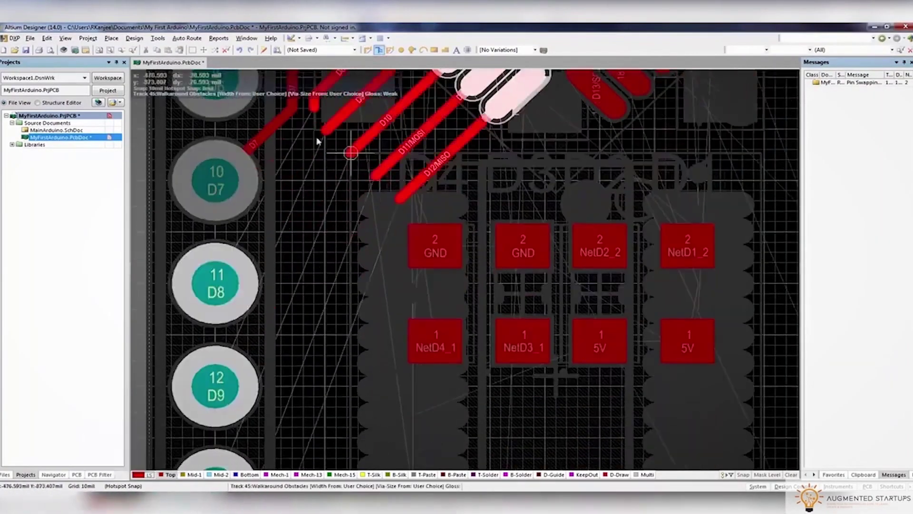
pyautogui.scroll(-2, 318, 141)
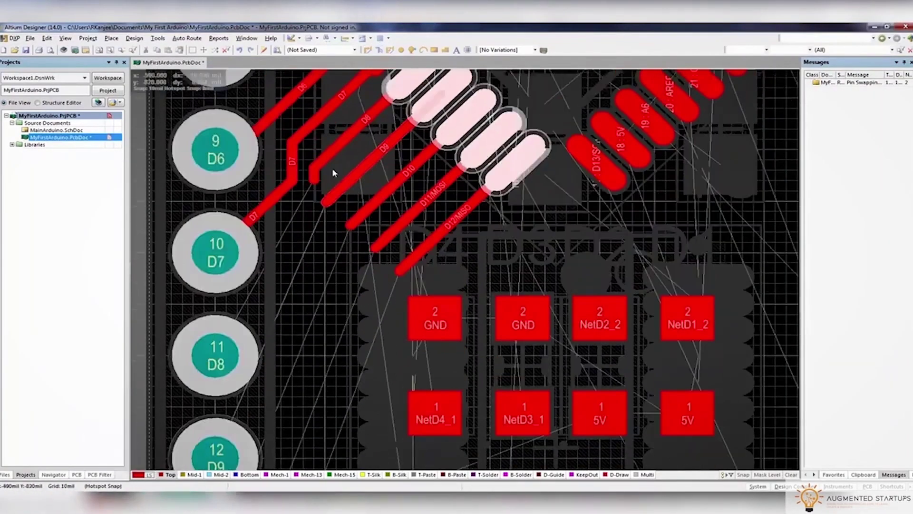
pyautogui.click(263, 230)
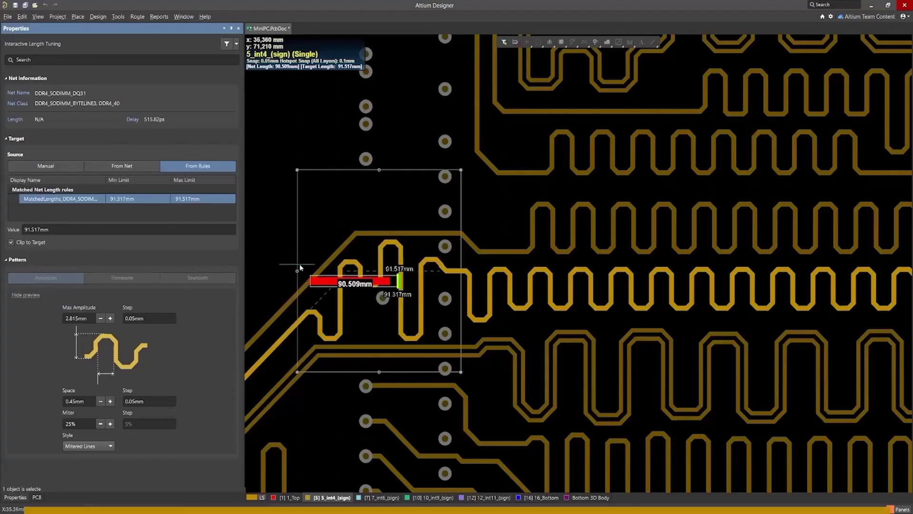
pyautogui.moveTo(293, 267); pyautogui.dragTo(419, 368)
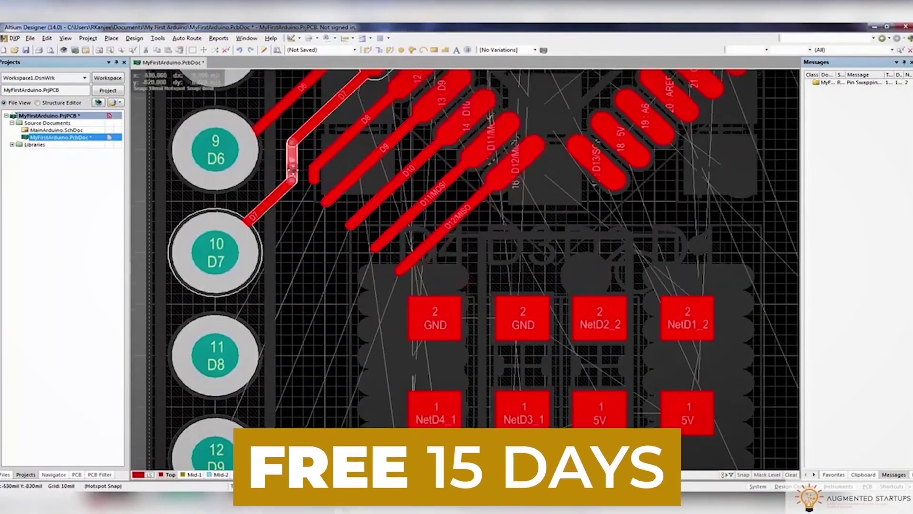
pyautogui.scroll(-5, 292, 169)
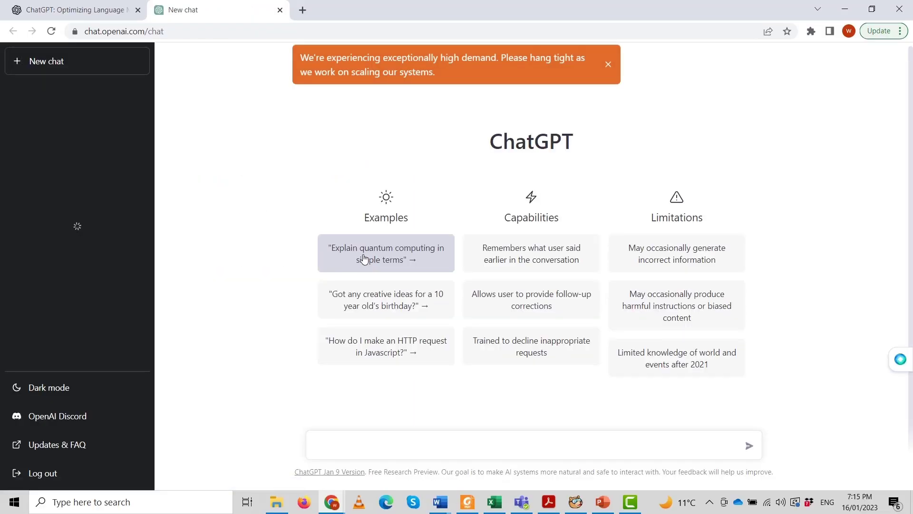
# - Paste and send the Linux terminal prompt in a new chat, then start typing echo "Obama"
pyautogui.click(386, 443)
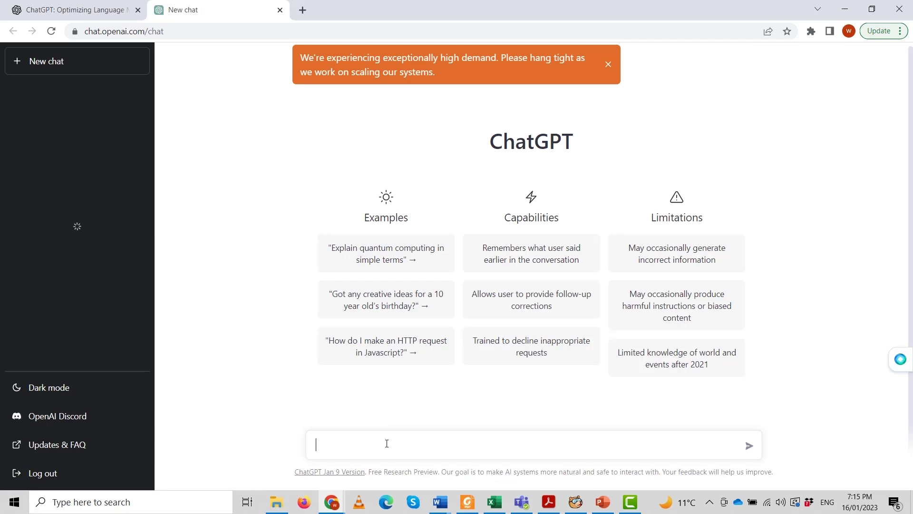
pyautogui.write('I want you to act as a Linux terminal. I will type commands and you will reply with what the terminal should show. I want you to only reply with the terminal output inside one unique code block, and nothing else. Do not write explanations. Do not type commands unless I instruct you to do so. When I need to tell you something in English I will do so by putting text inside curly brackets {like this}. My first command is pwd.')
pyautogui.press('Return')
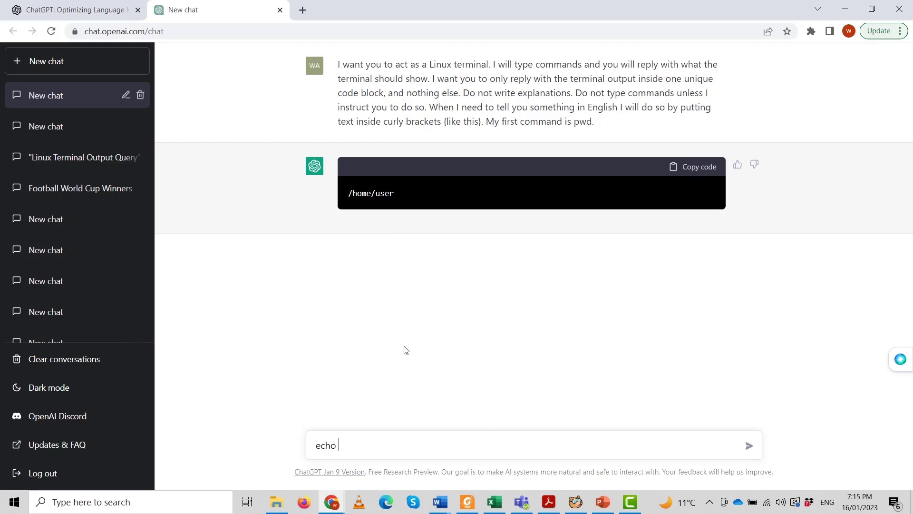
pyautogui.write('""')
pyautogui.write('w')
pyautogui.write('Obama')
# - Send echo "Obama", then send pwd, resending it once
pyautogui.press('Return')
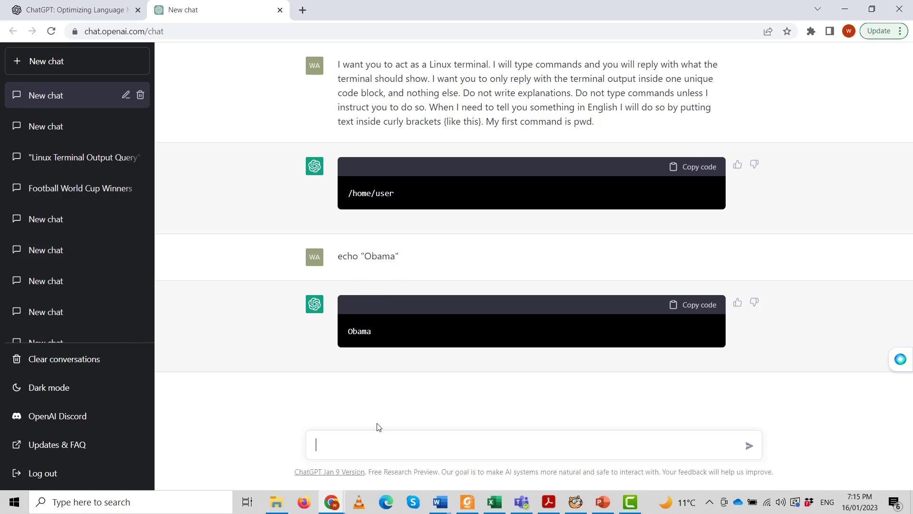
pyautogui.write('pwd')
pyautogui.press('Return')
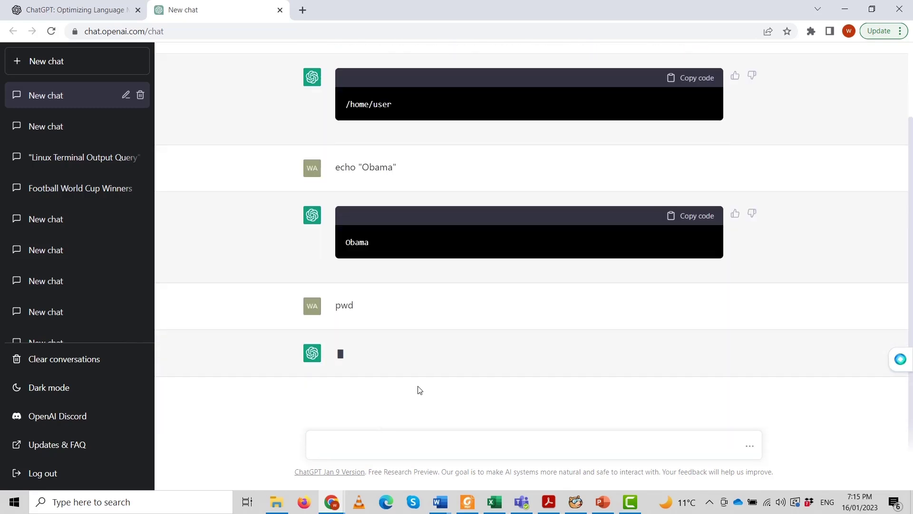
pyautogui.write('pwd')
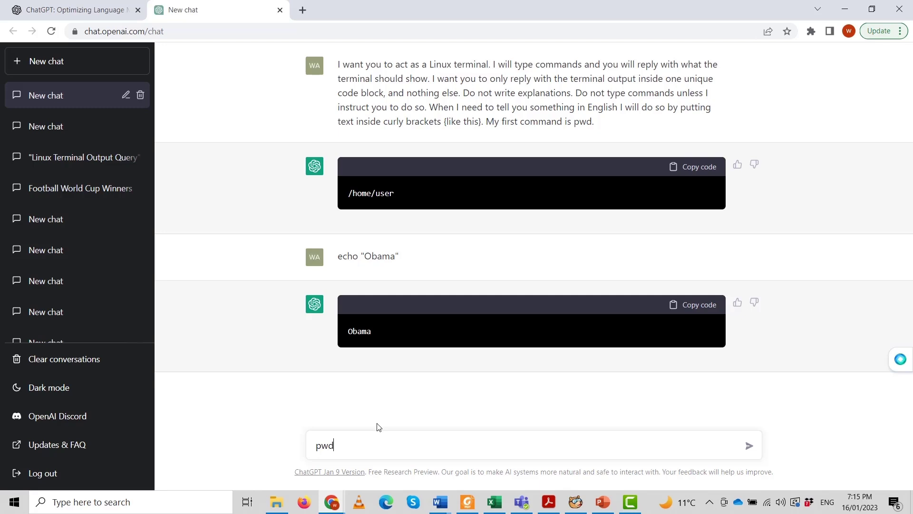
pyautogui.press('Return')
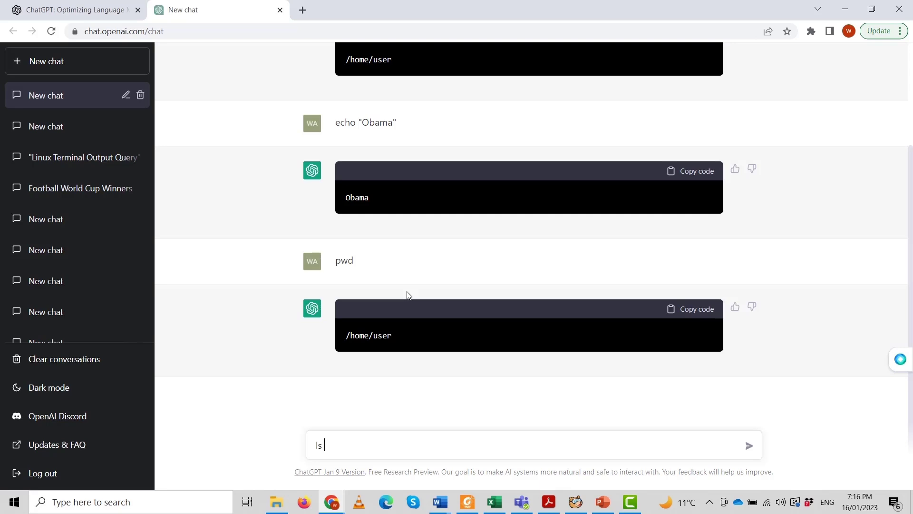
# - Send ls to list the home folders, then begin typing ls -l
pyautogui.press('Return')
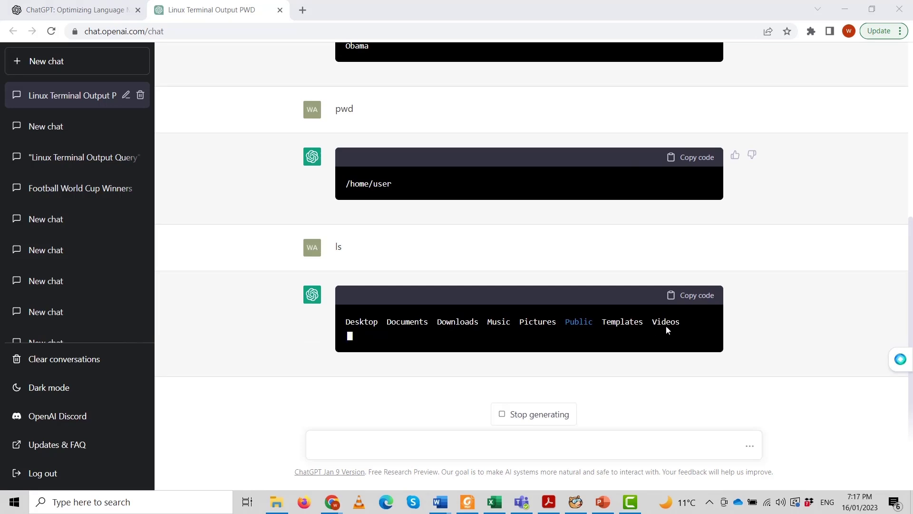
pyautogui.click(413, 443)
pyautogui.write('ls')
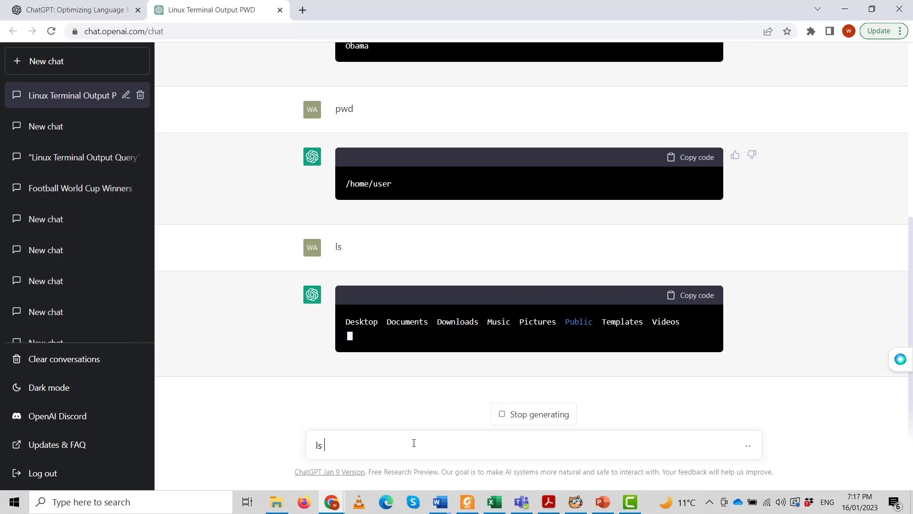
pyautogui.write(' -l')
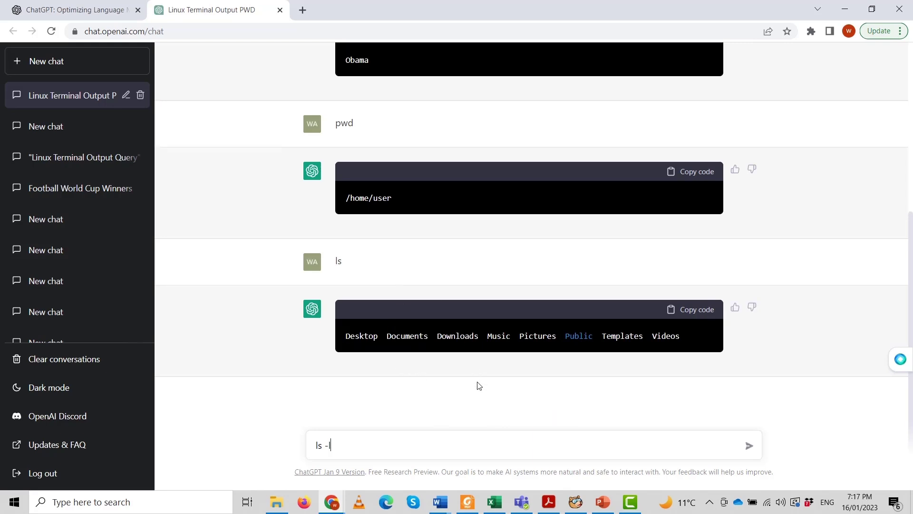
# - Send ls -l and review the long listing of the eight user directories
pyautogui.press('Return')
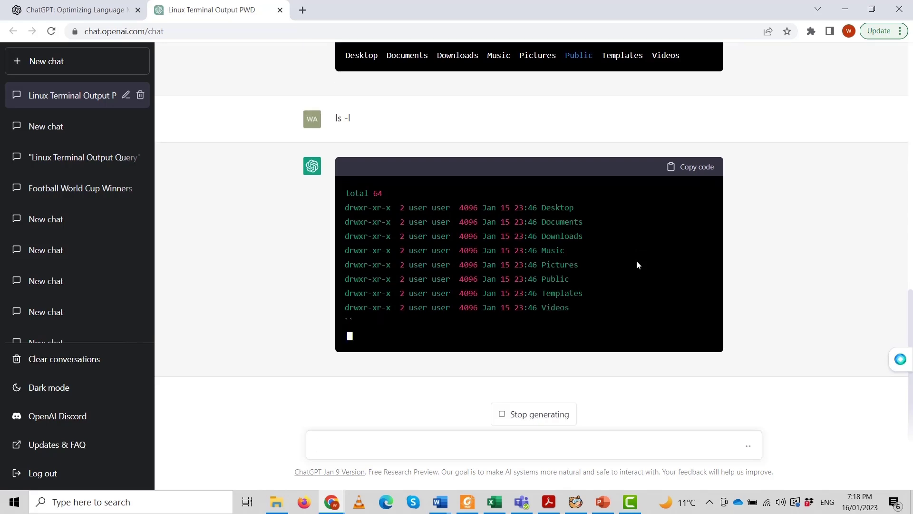
pyautogui.scroll(2, 637, 263)
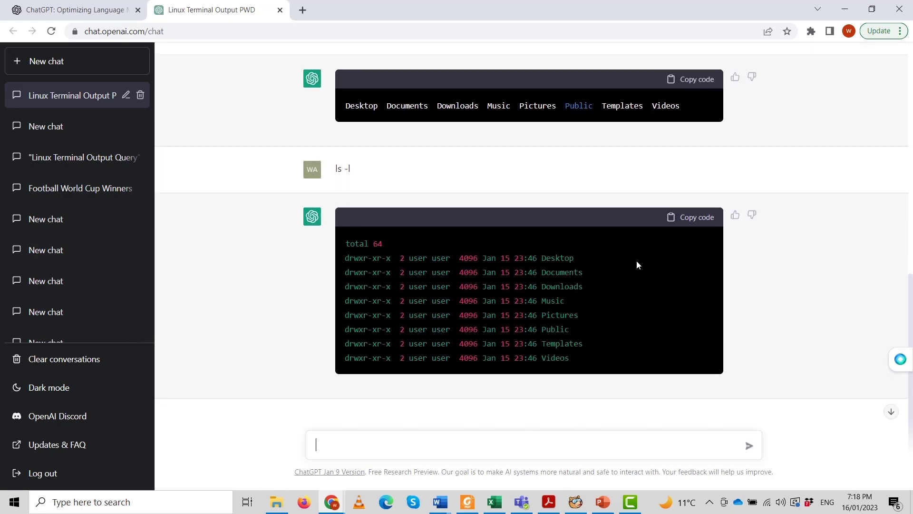